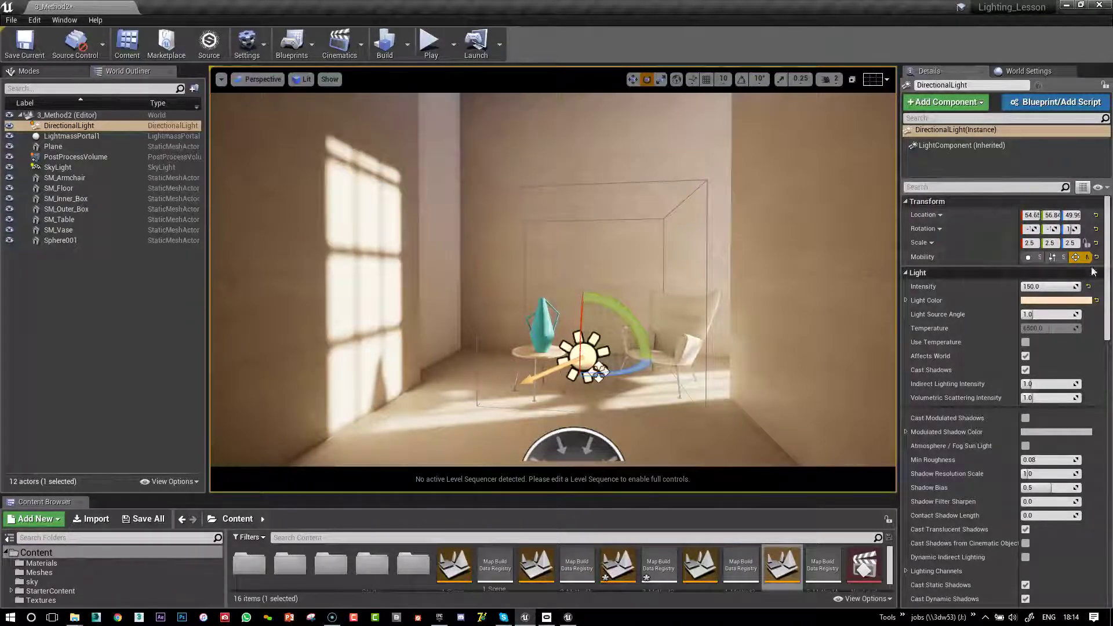
# Frame the window wall, table and chair in the viewport
pyautogui.scroll(-2, 1109, 254)
pyautogui.moveTo(1108, 254); pyautogui.dragTo(1104, 363)
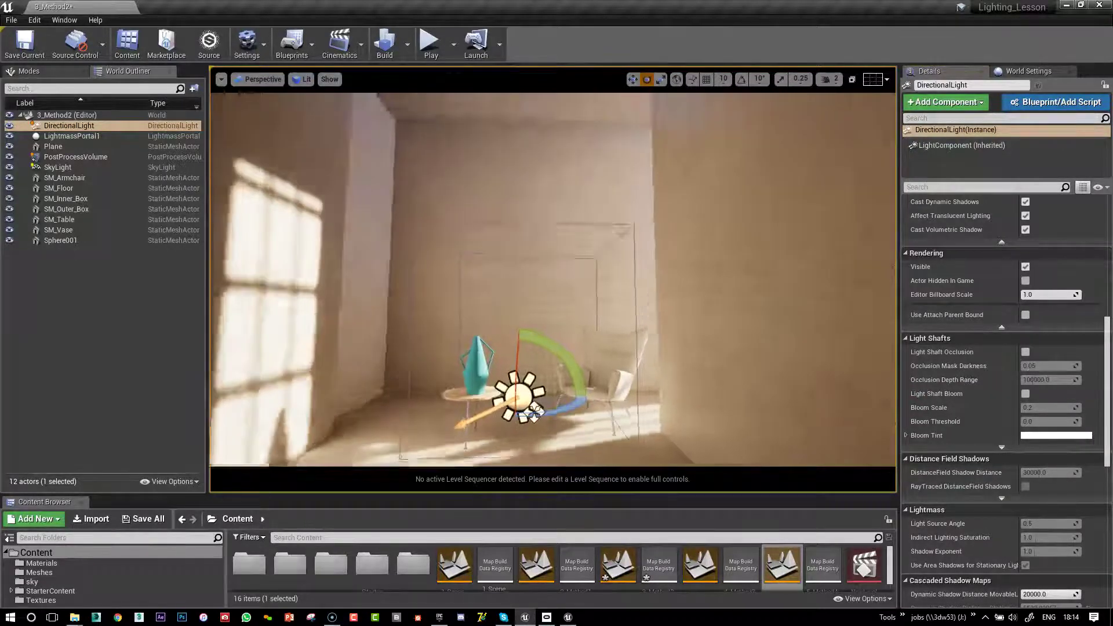
pyautogui.moveTo(800, 218); pyautogui.dragTo(823, 212)
pyautogui.moveTo(585, 280); pyautogui.dragTo(549, 321)
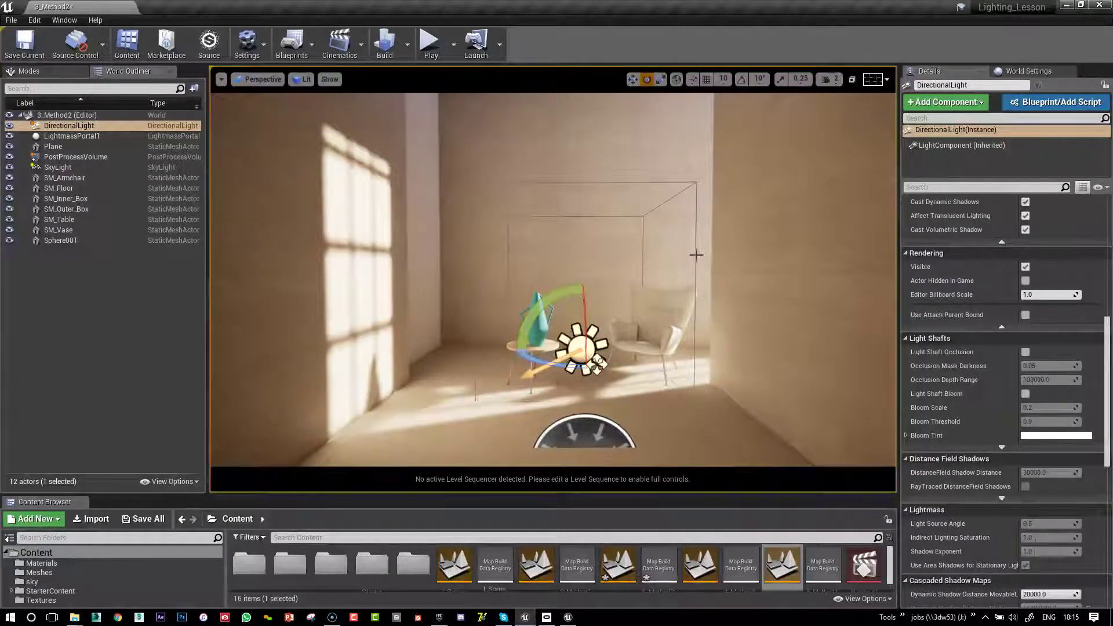
pyautogui.moveTo(731, 166); pyautogui.dragTo(702, 146, button='right')
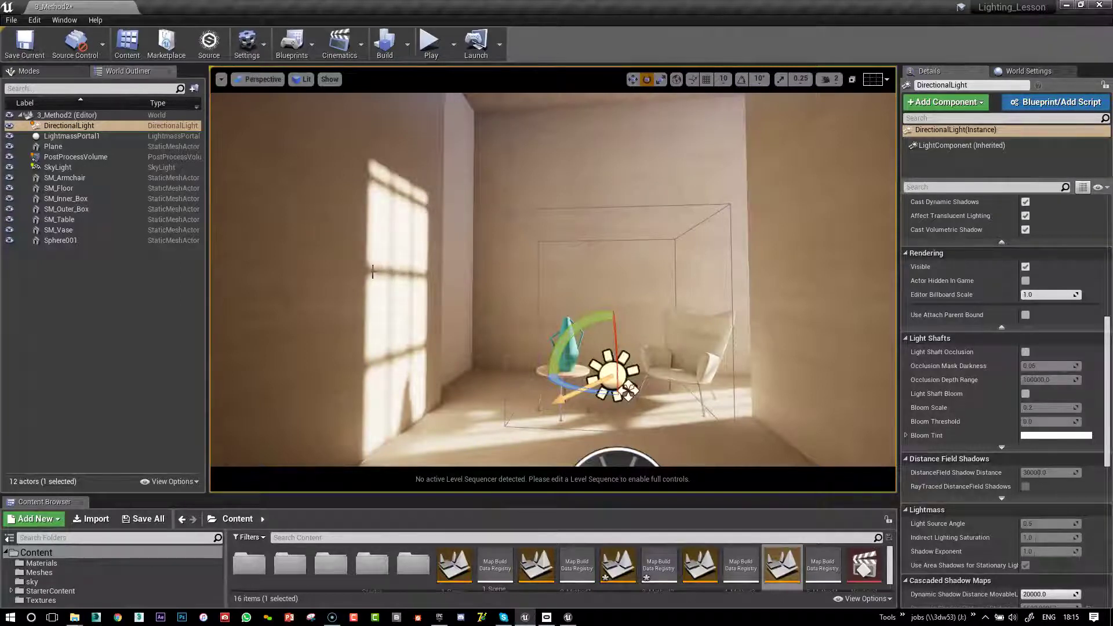
pyautogui.moveTo(399, 273); pyautogui.dragTo(394, 261)
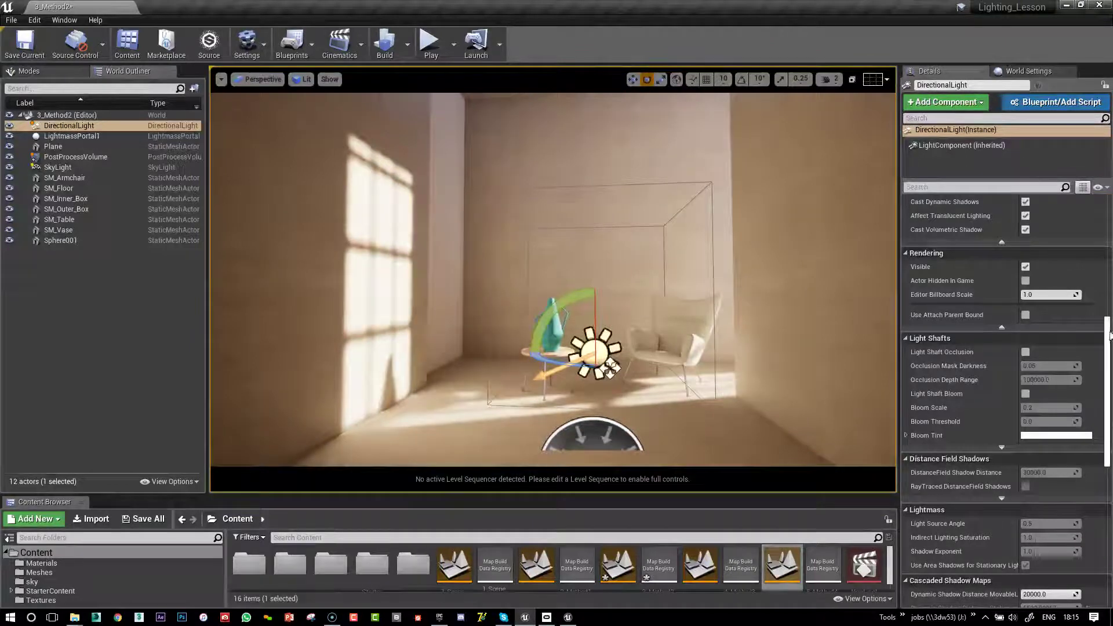
pyautogui.moveTo(1110, 336); pyautogui.dragTo(1110, 217)
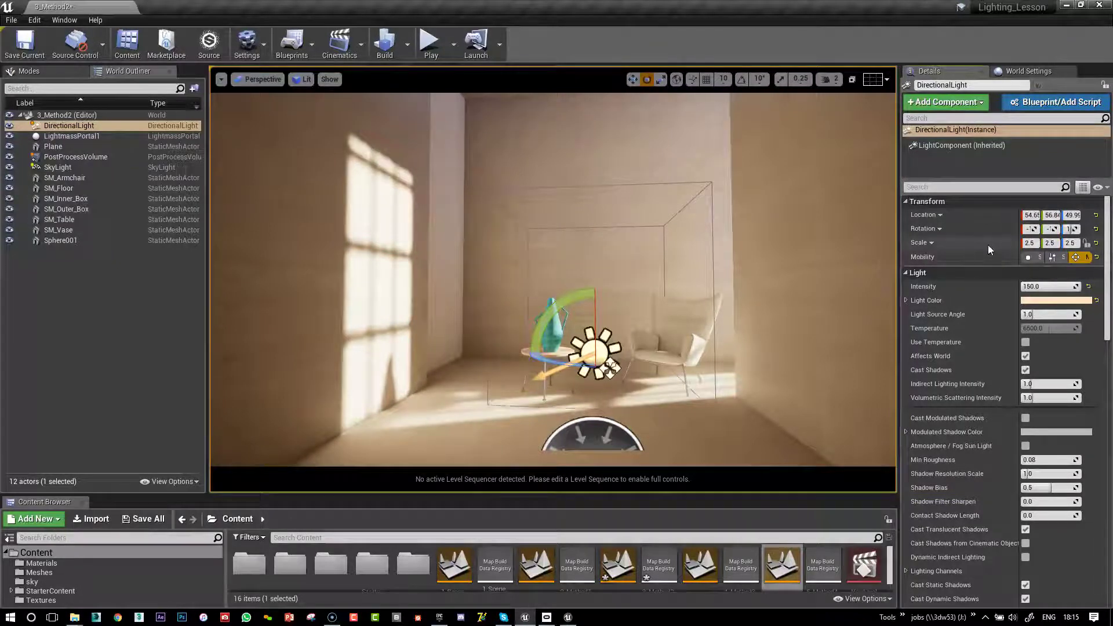
# Widen the Details value column and rotate the sun to about -9.9, -20.8, 158.2
pyautogui.moveTo(1019, 242); pyautogui.dragTo(987, 242)
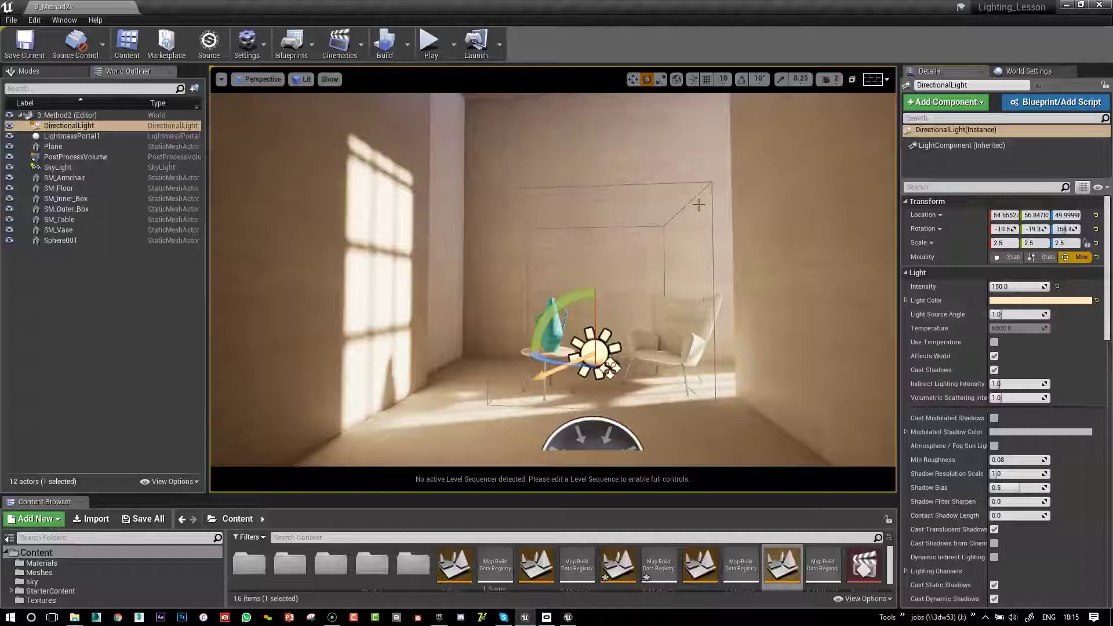
pyautogui.moveTo(565, 298)
pyautogui.mouseDown()
pyautogui.moveTo(586, 324)
pyautogui.moveTo(566, 307)
pyautogui.mouseUp()
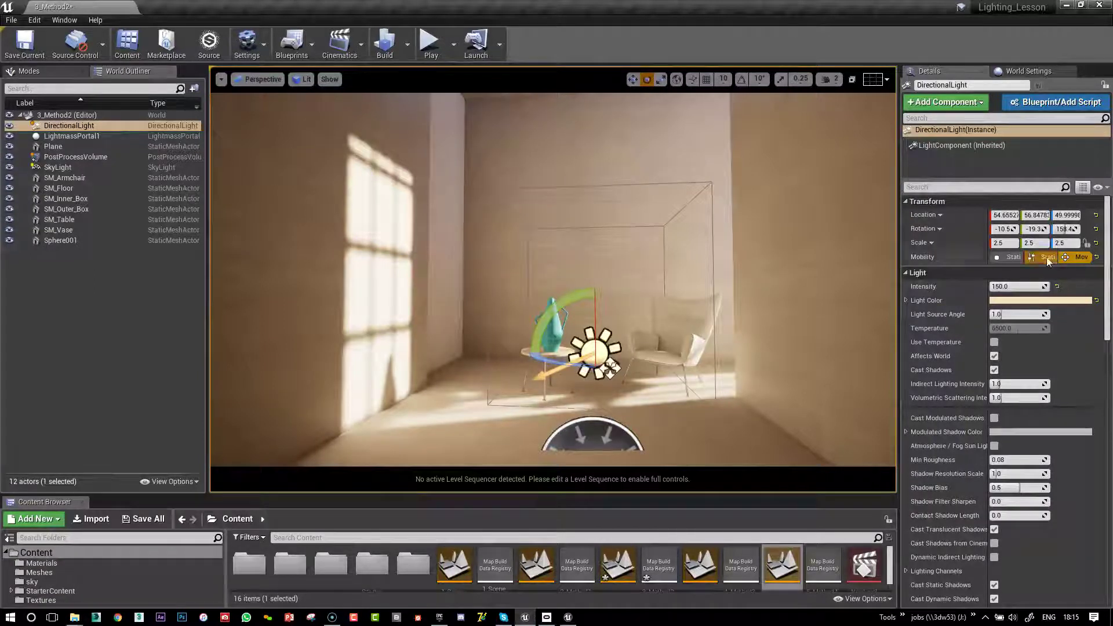
pyautogui.moveTo(1017, 287); pyautogui.dragTo(1012, 287)
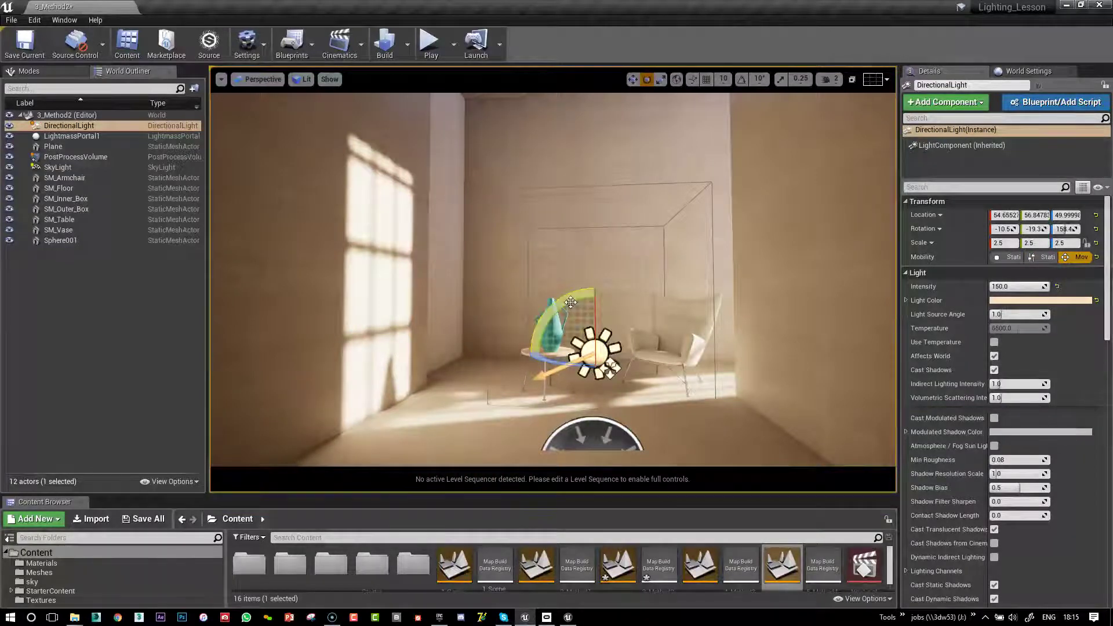
pyautogui.moveTo(571, 302); pyautogui.dragTo(587, 313)
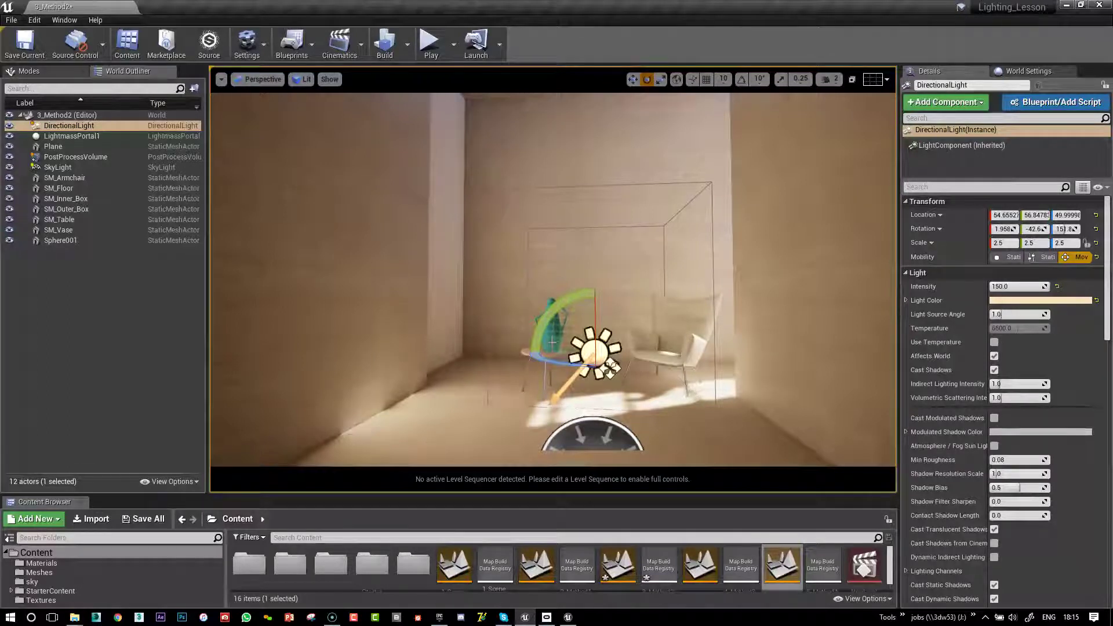
pyautogui.moveTo(556, 338); pyautogui.dragTo(560, 306)
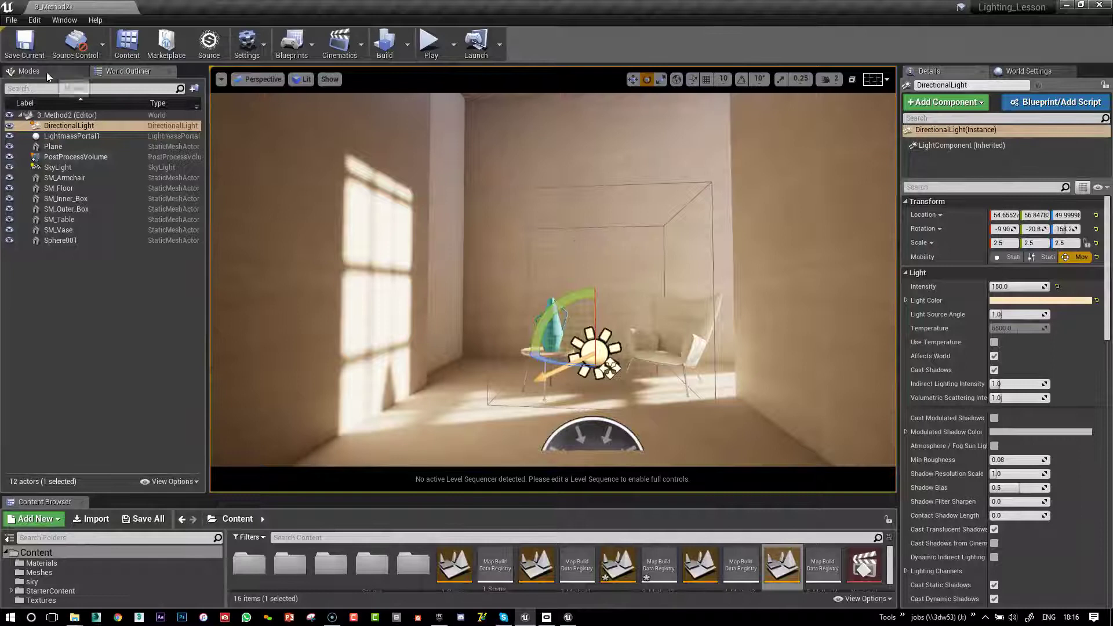
# Find 'fog' among the placeable actors and drop an Exponential Height Fog into the room
pyautogui.click(29, 72)
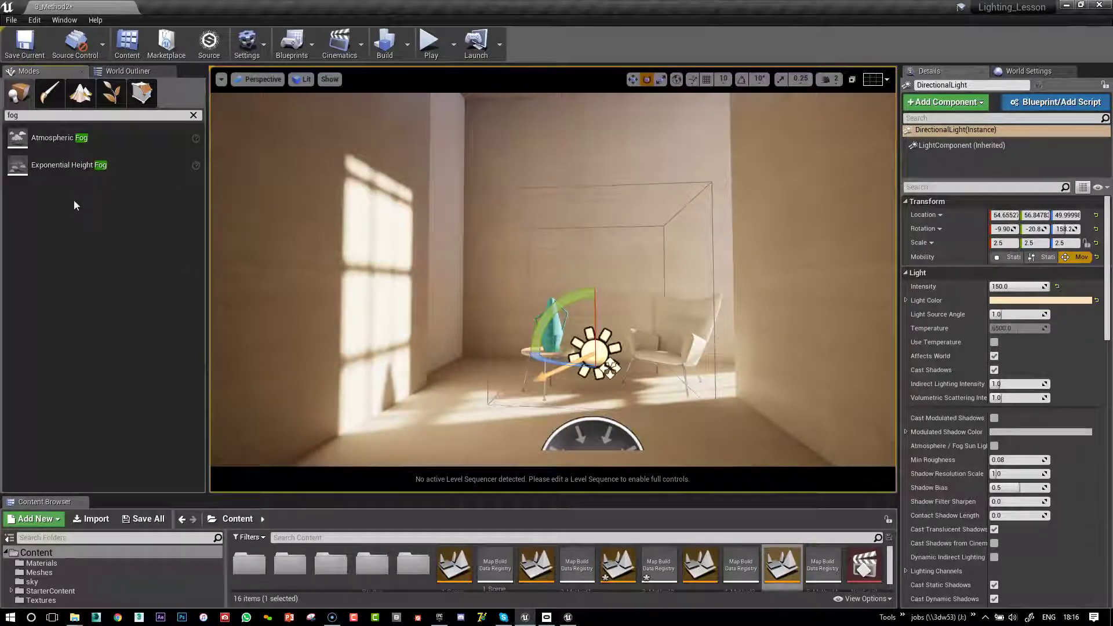
pyautogui.click(11, 116)
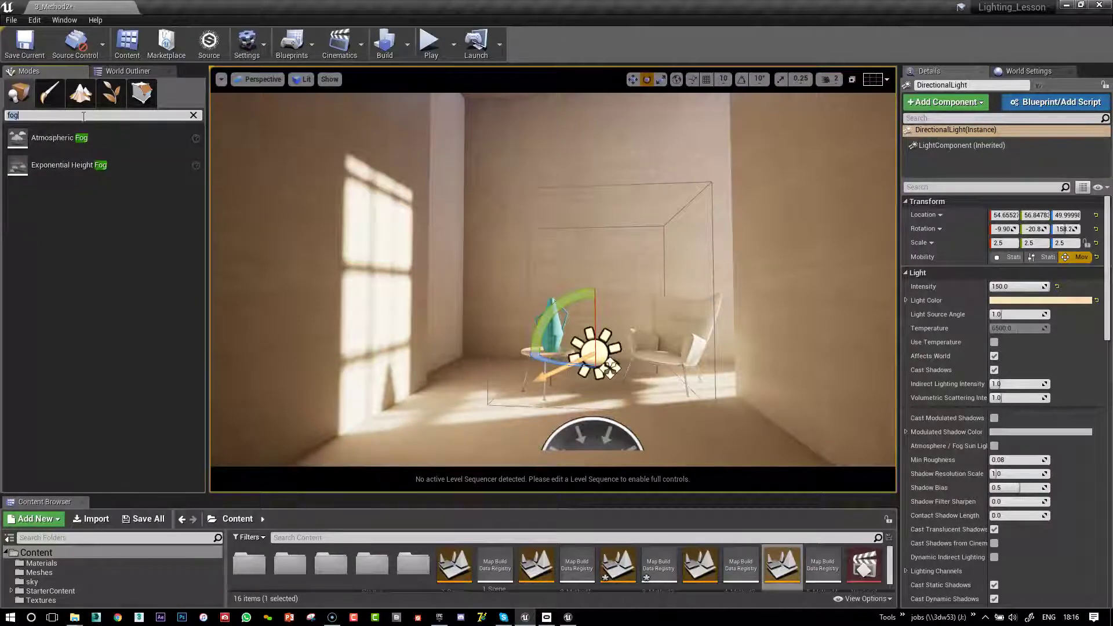
pyautogui.moveTo(68, 165); pyautogui.dragTo(494, 409)
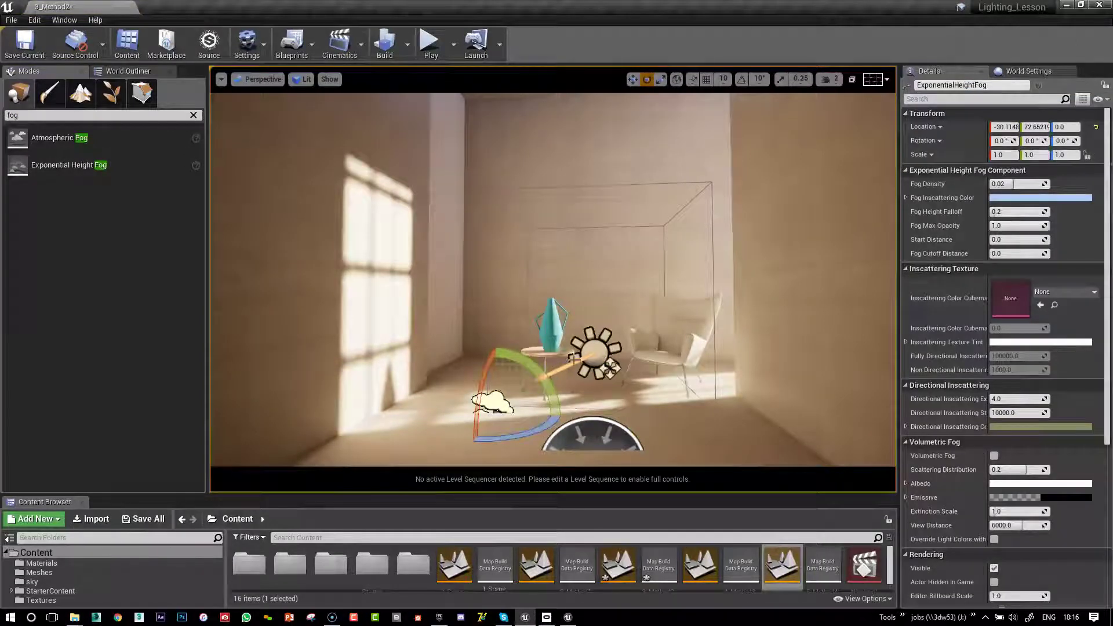
pyautogui.moveTo(602, 299); pyautogui.dragTo(602, 300, button='right')
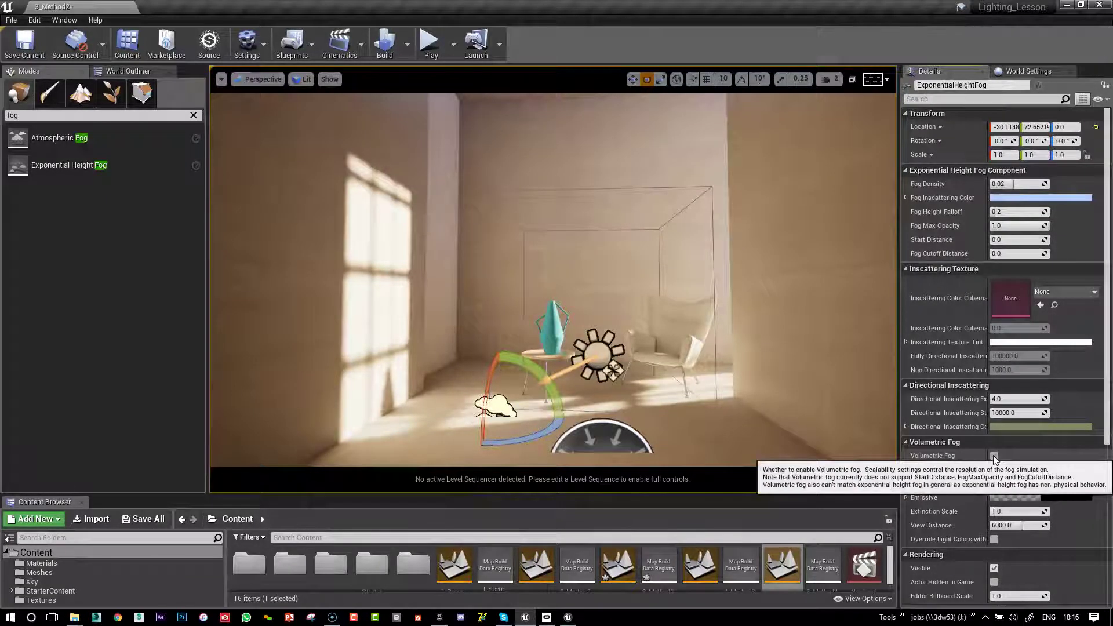
# Turn Volumetric Fog on for the height fog, then select the DirectionalLight sun
pyautogui.click(994, 455)
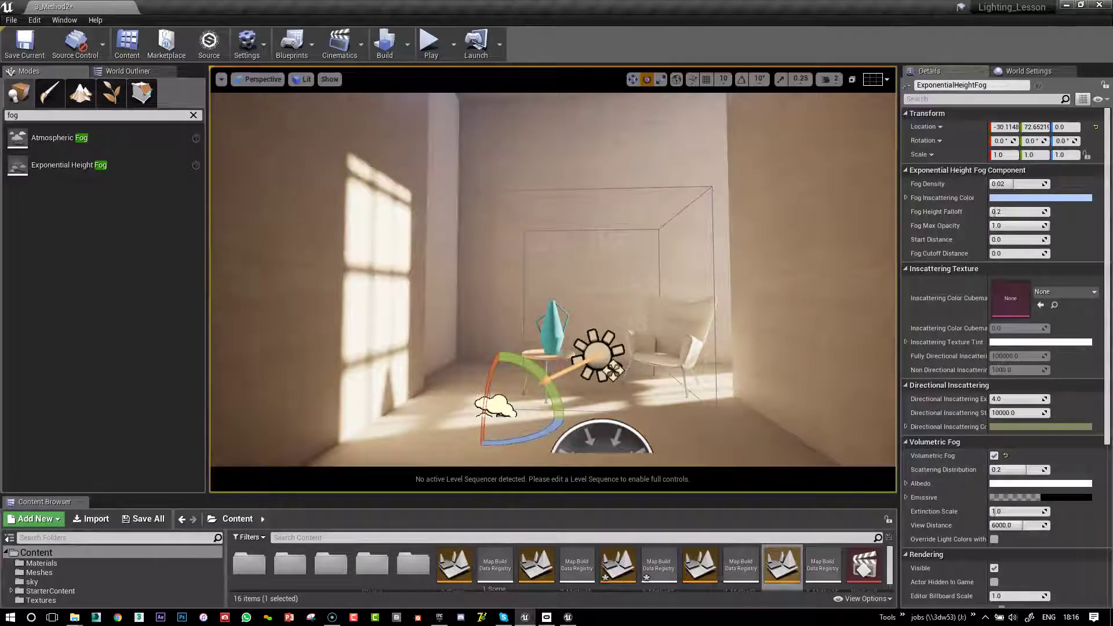
pyautogui.click(994, 456)
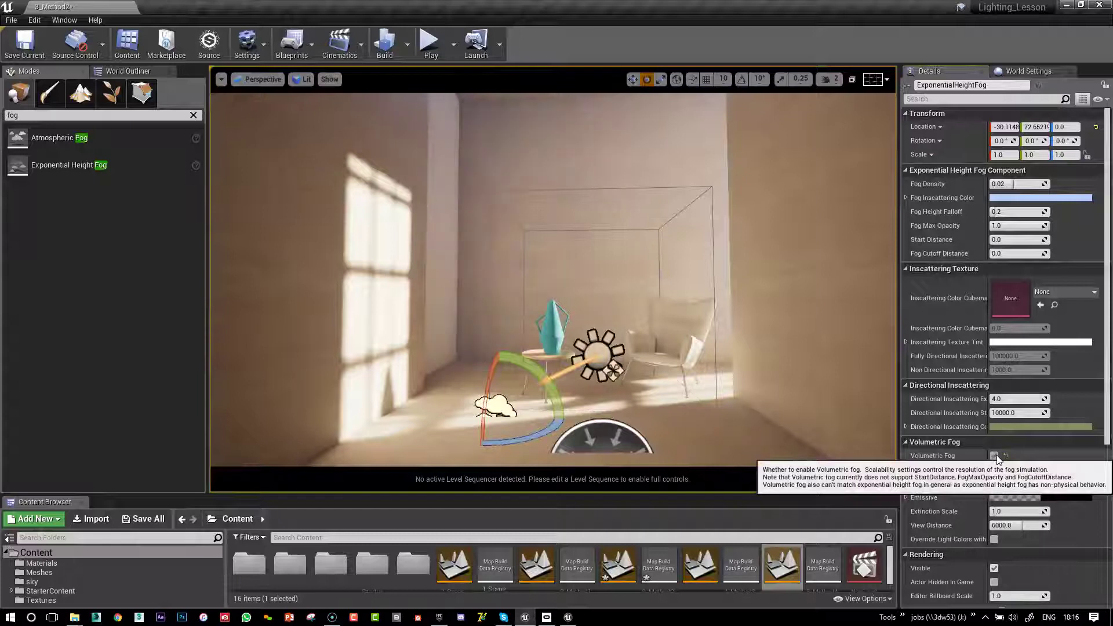
pyautogui.click(995, 457)
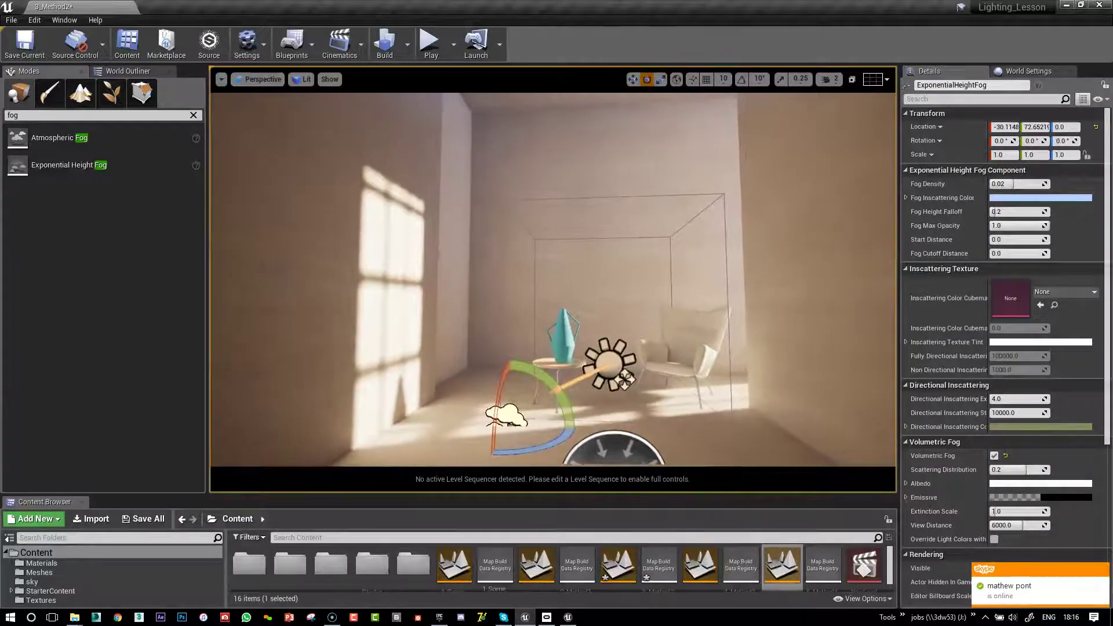
pyautogui.click(606, 361)
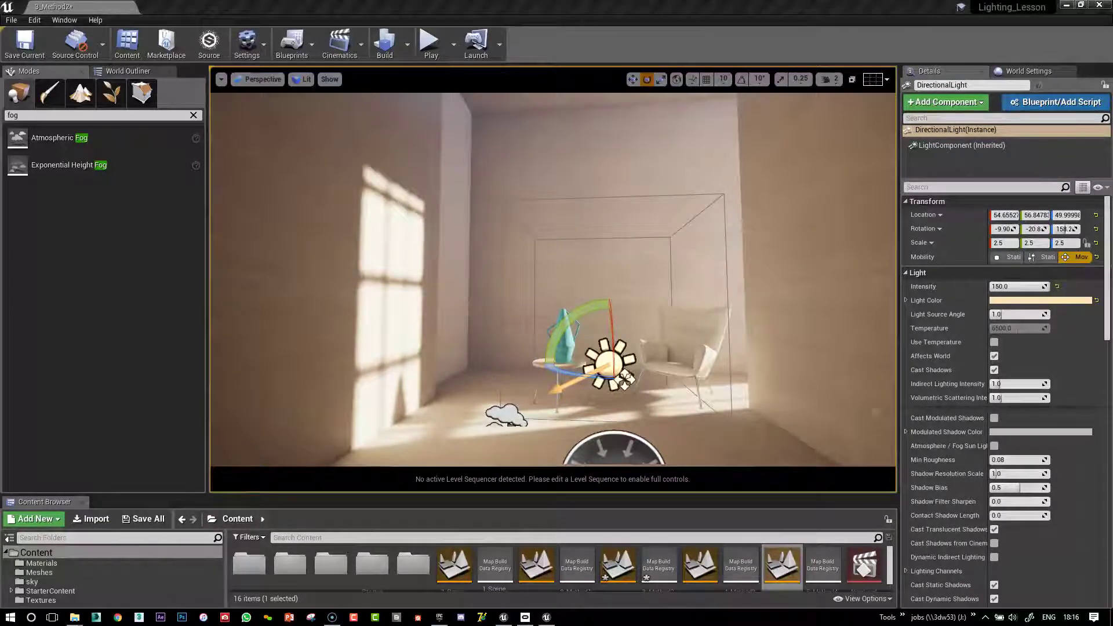
# Reselect the DirectionalLight and set its Volumetric Scattering Intensity to 4
pyautogui.rightClick(704, 298)
pyautogui.click(616, 354)
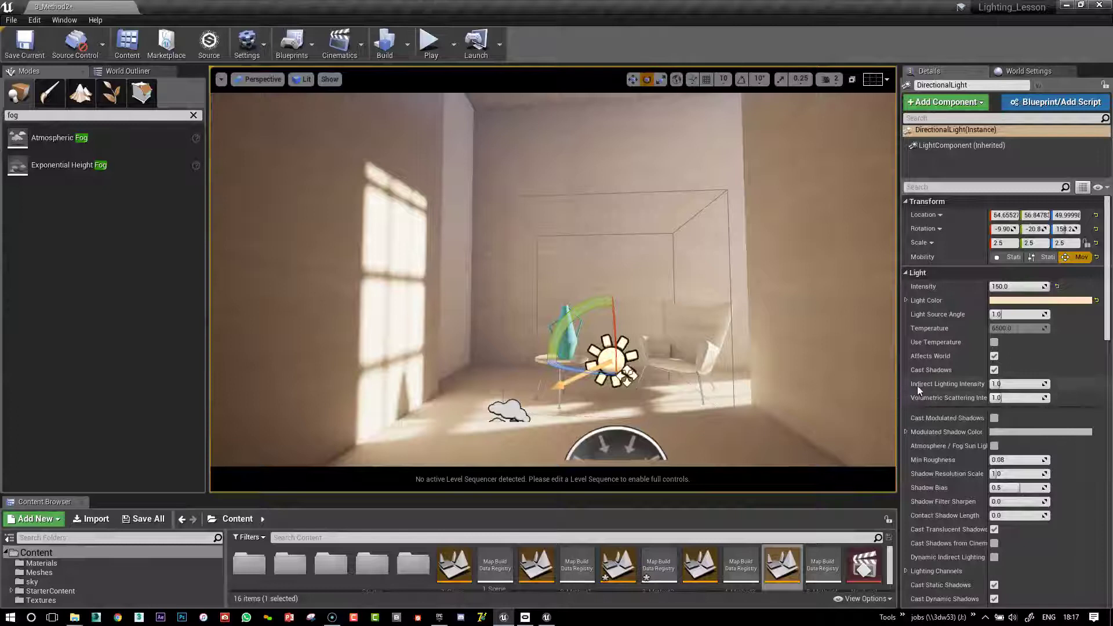
pyautogui.moveTo(988, 337); pyautogui.dragTo(1009, 336)
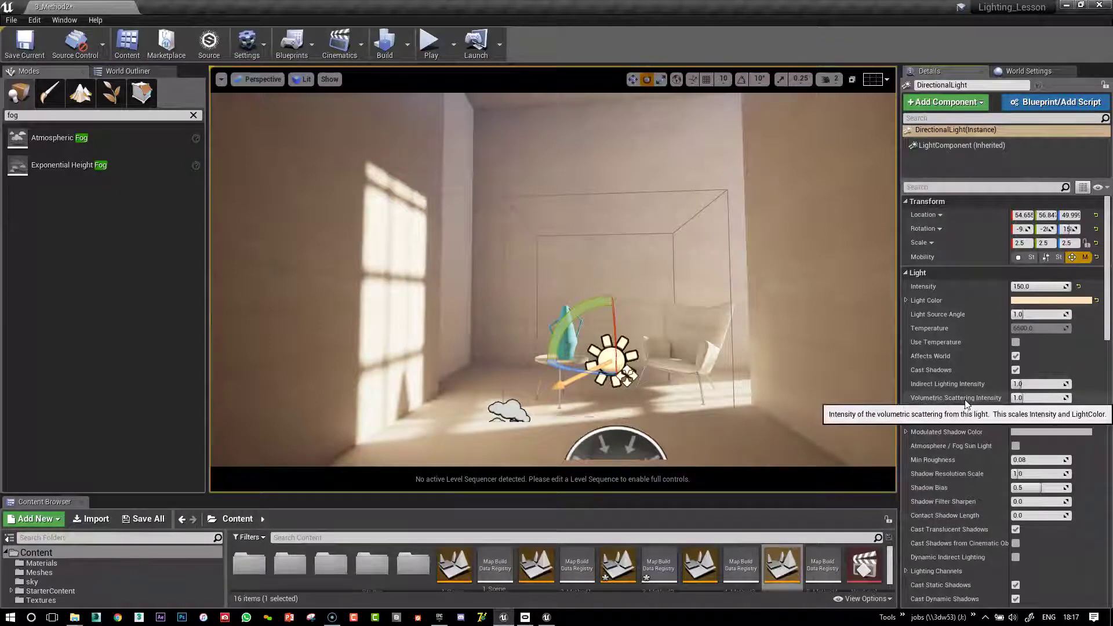
pyautogui.click(1038, 398)
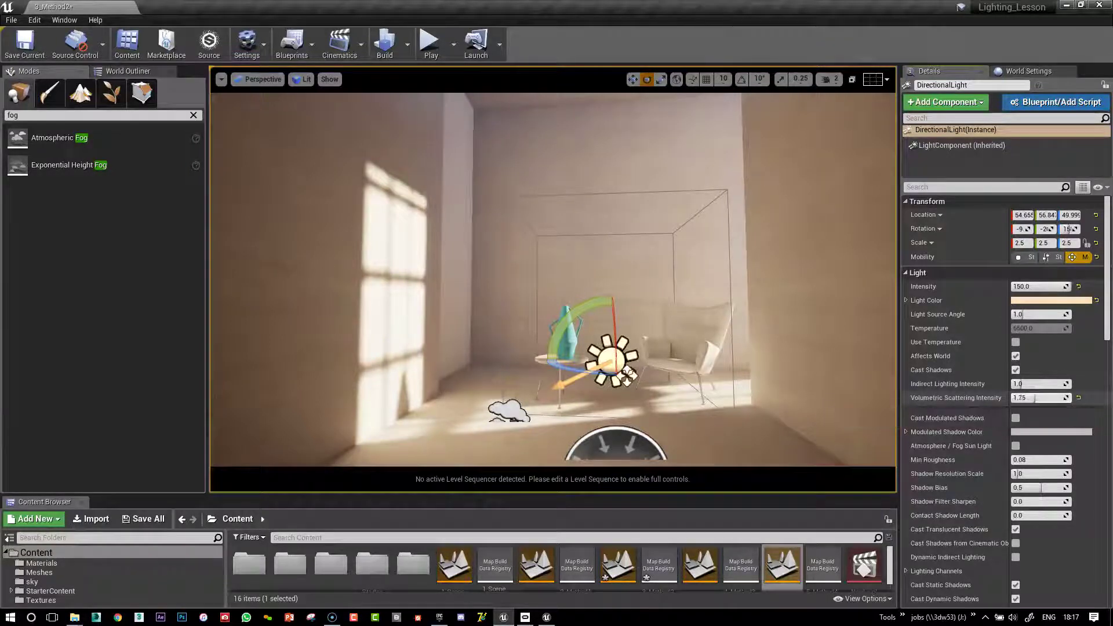
pyautogui.write('4')
pyautogui.press('Return')
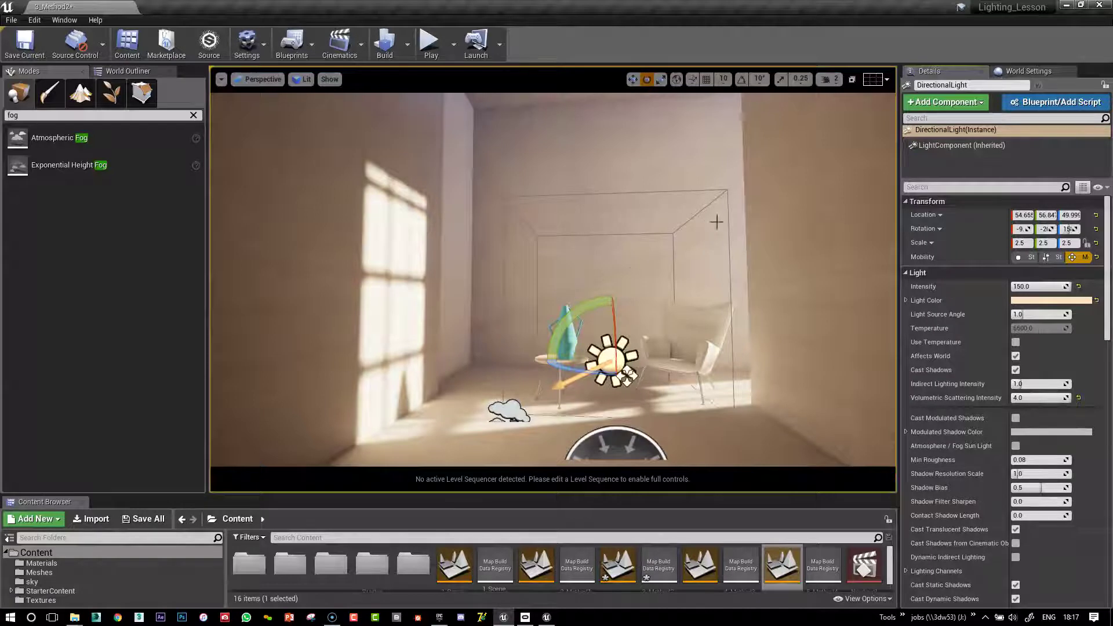
# Raise Volumetric Scattering Intensity to 50 and tilt the sun through the windows
pyautogui.click(1029, 398)
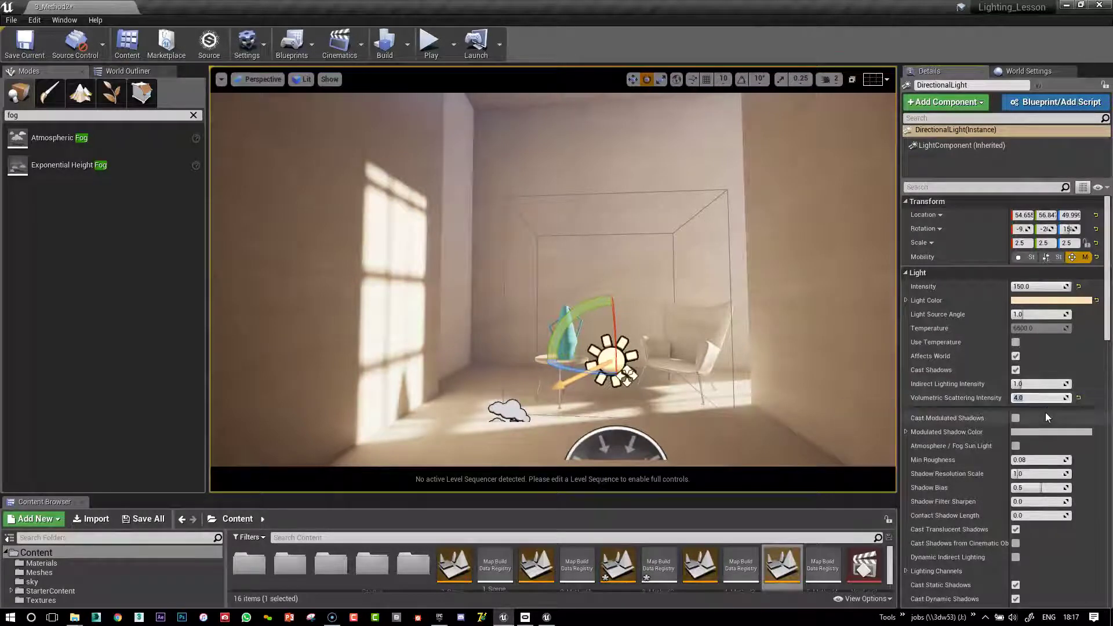
pyautogui.write('50')
pyautogui.press('Return')
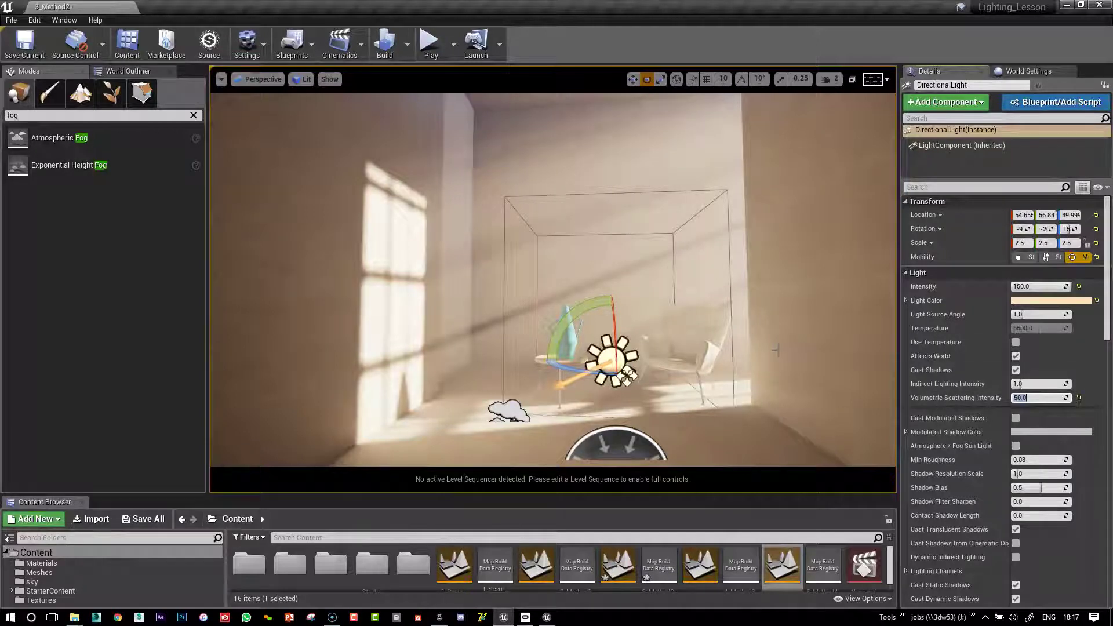
pyautogui.moveTo(604, 299); pyautogui.dragTo(600, 290)
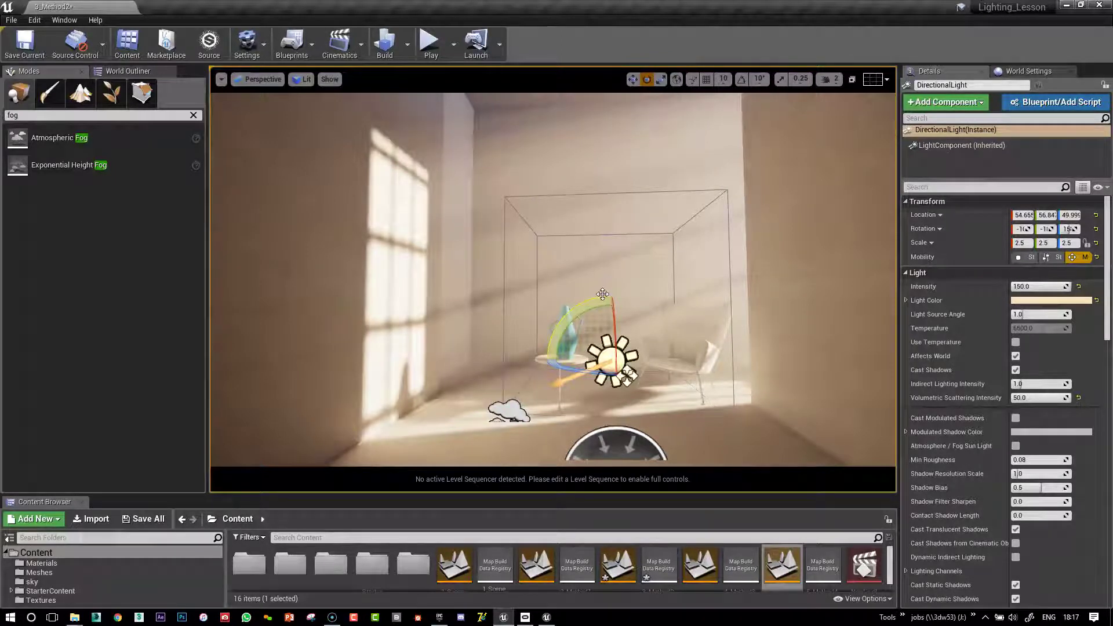
# Swing the sun to move the window shadows and set Volumetric Scattering Intensity to 20
pyautogui.moveTo(603, 294)
pyautogui.mouseDown()
pyautogui.moveTo(598, 305)
pyautogui.moveTo(603, 293)
pyautogui.mouseUp()
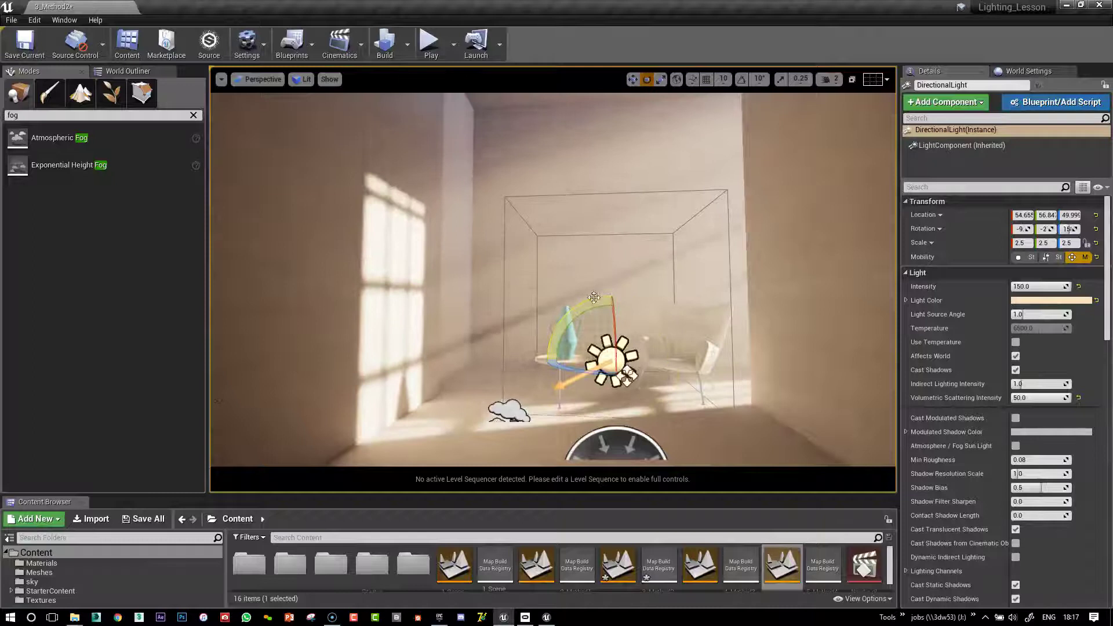
pyautogui.moveTo(593, 297)
pyautogui.mouseDown()
pyautogui.moveTo(558, 300)
pyautogui.moveTo(628, 315)
pyautogui.moveTo(593, 311)
pyautogui.mouseUp()
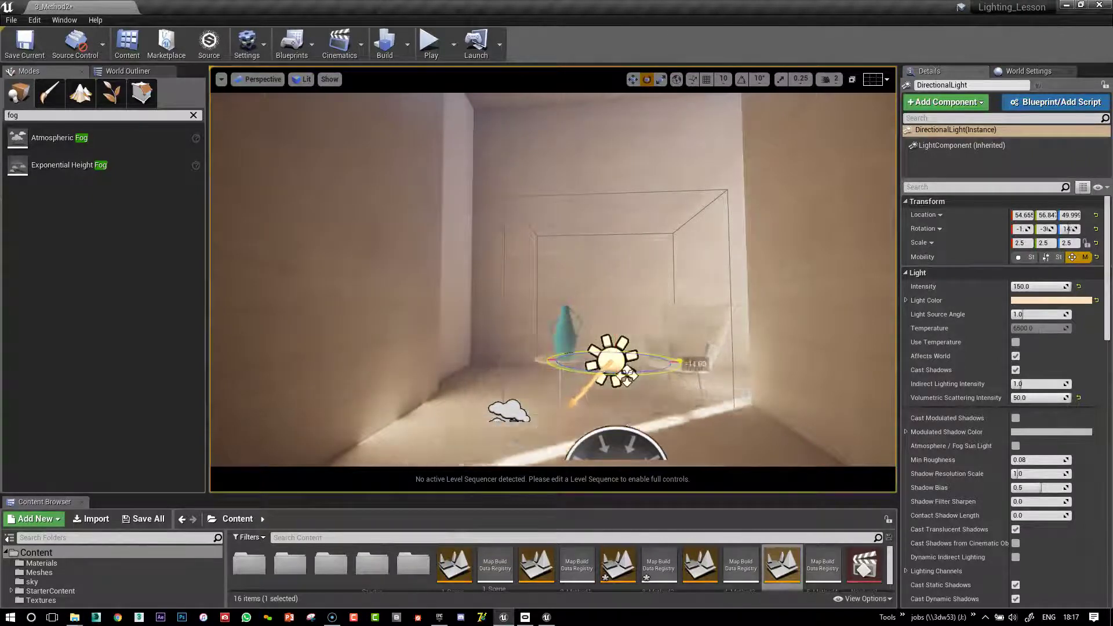
pyautogui.moveTo(586, 309); pyautogui.dragTo(651, 311)
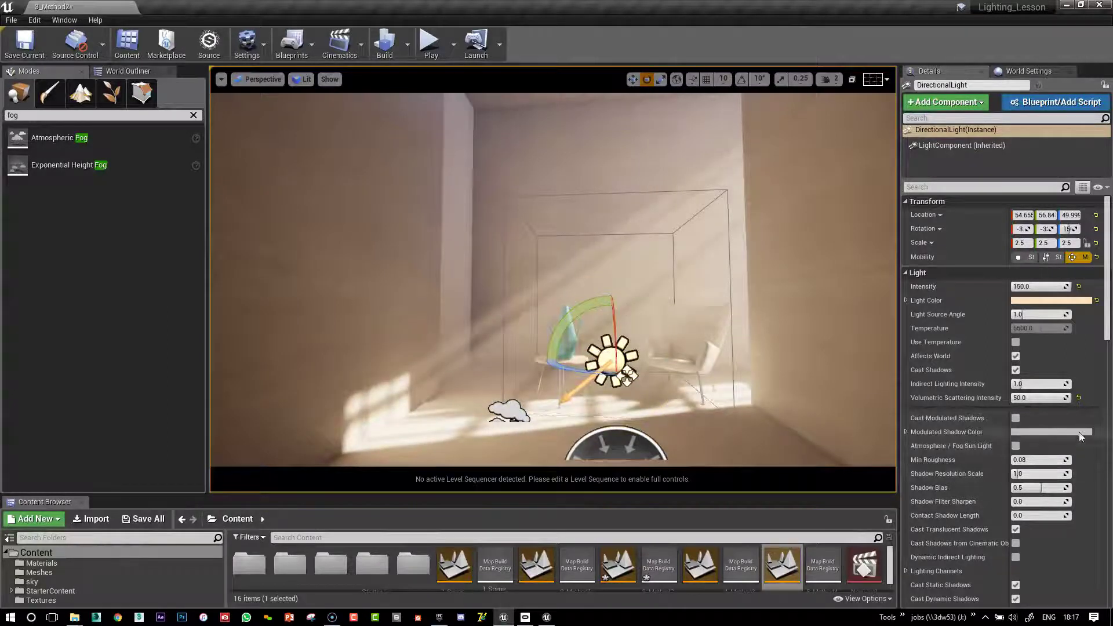
pyautogui.moveTo(1052, 399); pyautogui.dragTo(1026, 399)
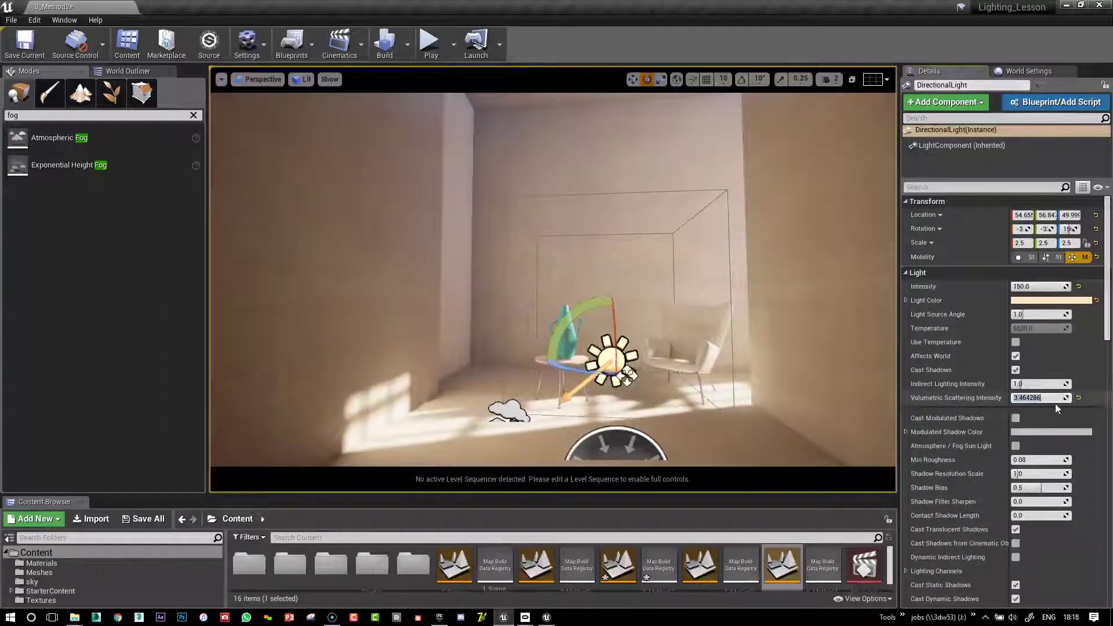
pyautogui.write('20')
pyautogui.press('Return')
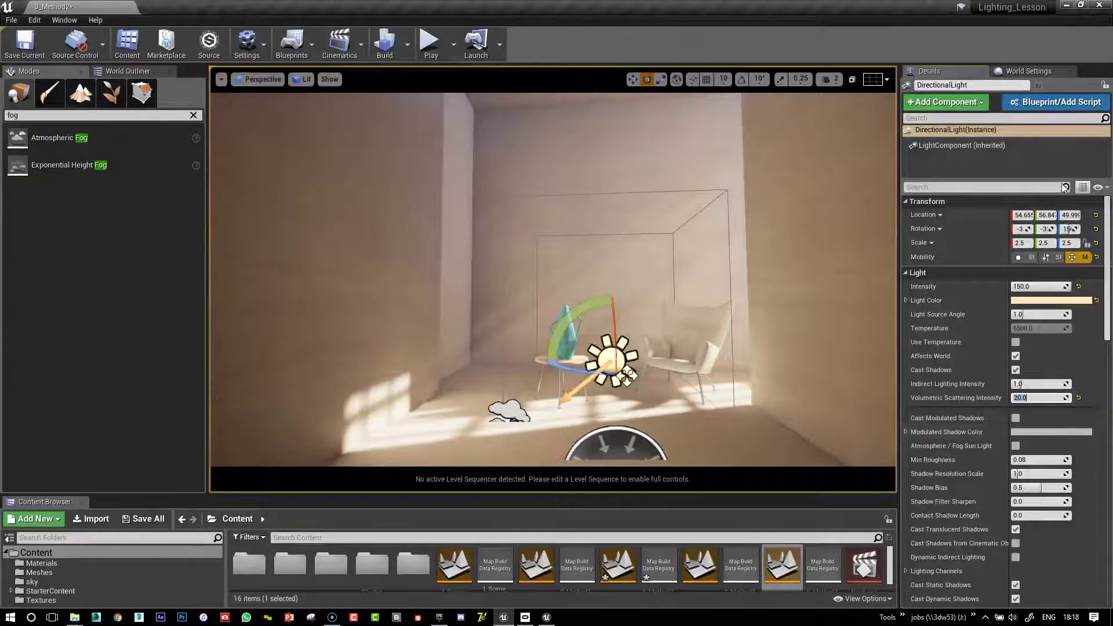
pyautogui.moveTo(577, 309); pyautogui.dragTo(592, 342)
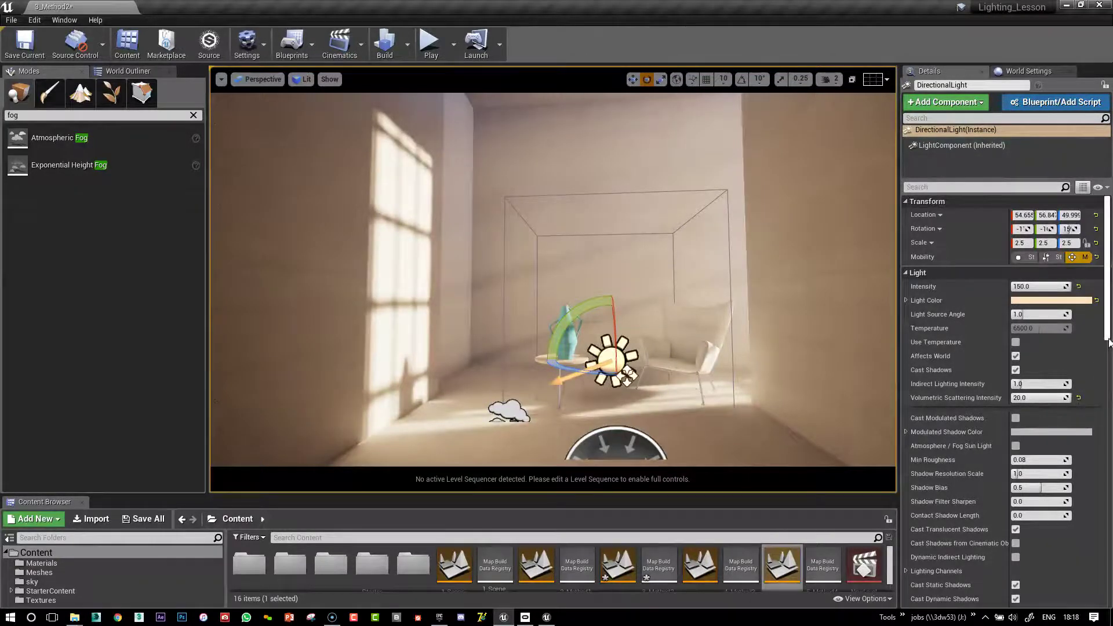
# Keep 3 shadow cascades, raise Dynamic Shadow Distance Movable to about 18476, and re-aim the sun
pyautogui.moveTo(1109, 342); pyautogui.dragTo(1109, 542)
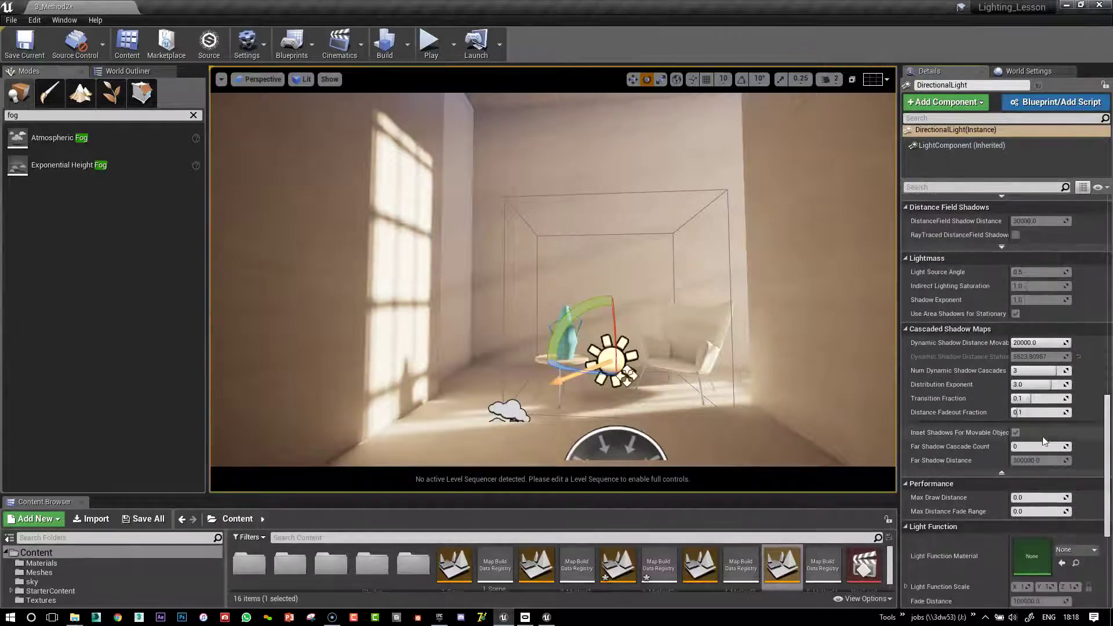
pyautogui.moveTo(1058, 370); pyautogui.dragTo(1067, 370)
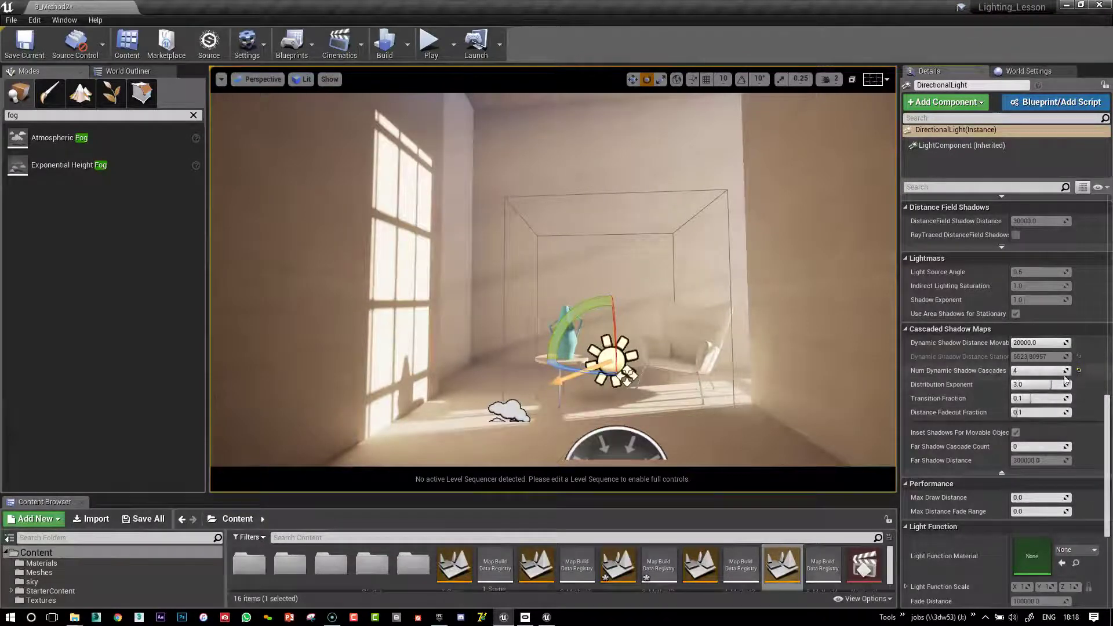
pyautogui.moveTo(1066, 370); pyautogui.dragTo(1044, 342)
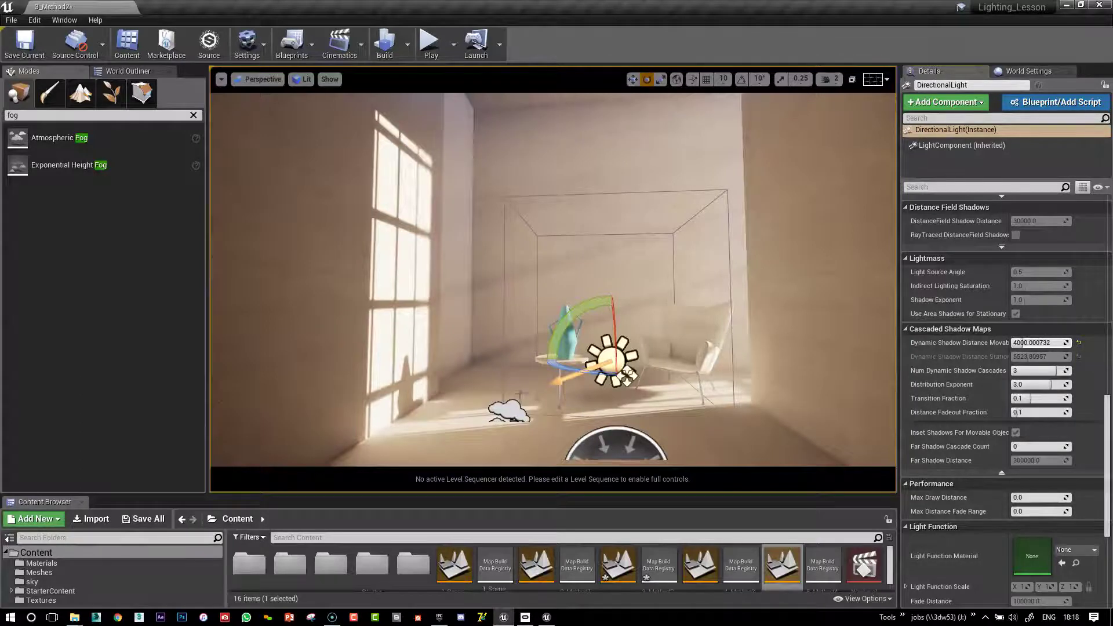
pyautogui.moveTo(1032, 343); pyautogui.dragTo(1065, 343)
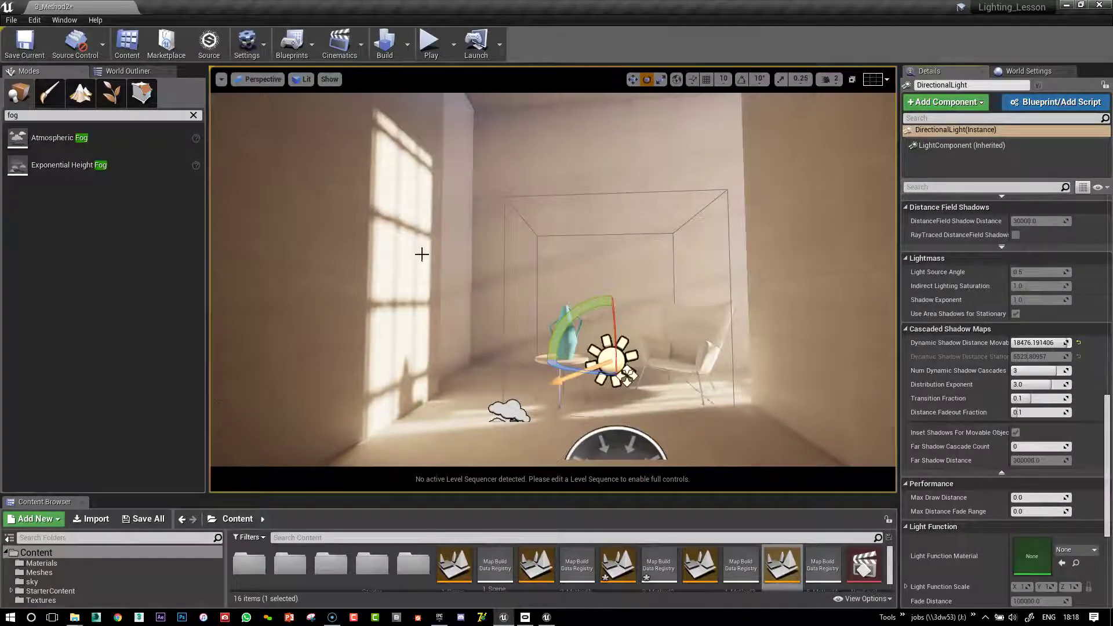
pyautogui.moveTo(592, 304); pyautogui.dragTo(685, 256)
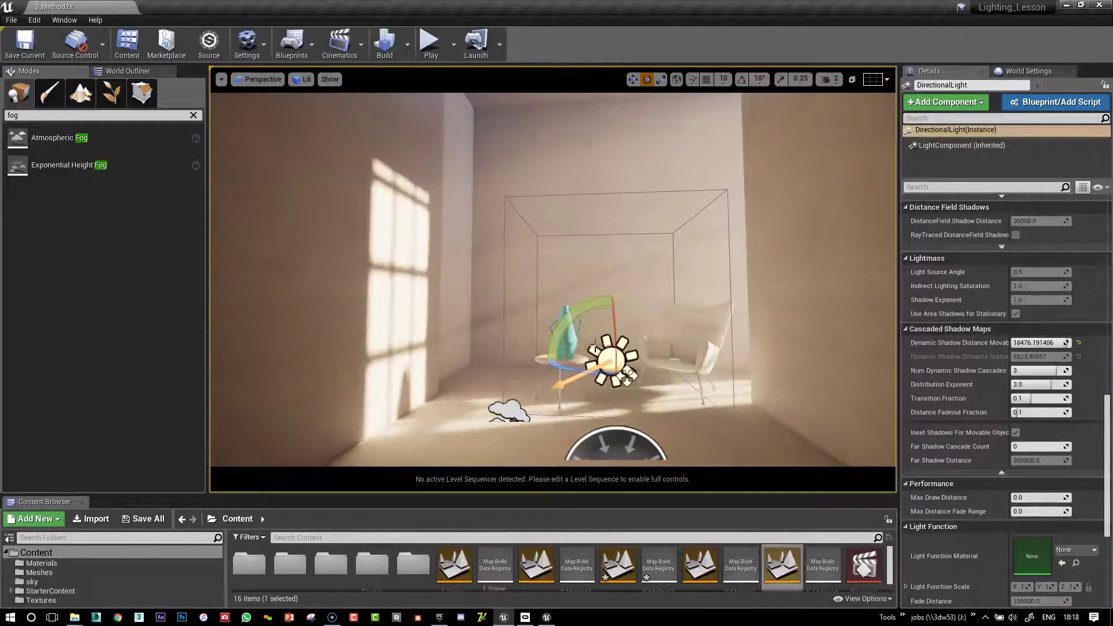
pyautogui.moveTo(570, 370); pyautogui.dragTo(572, 370)
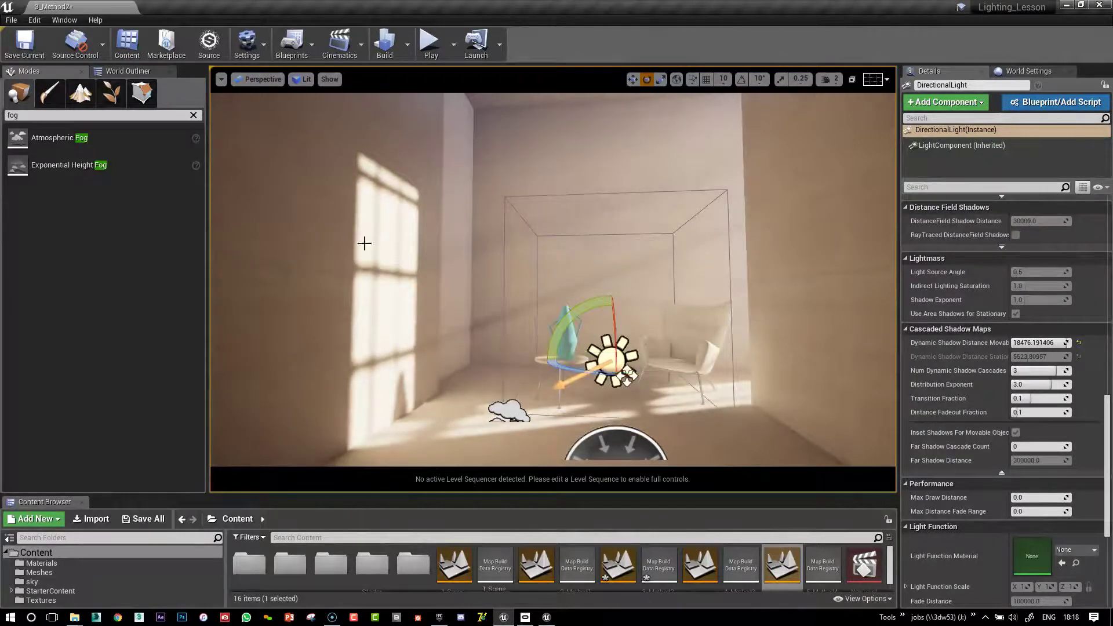